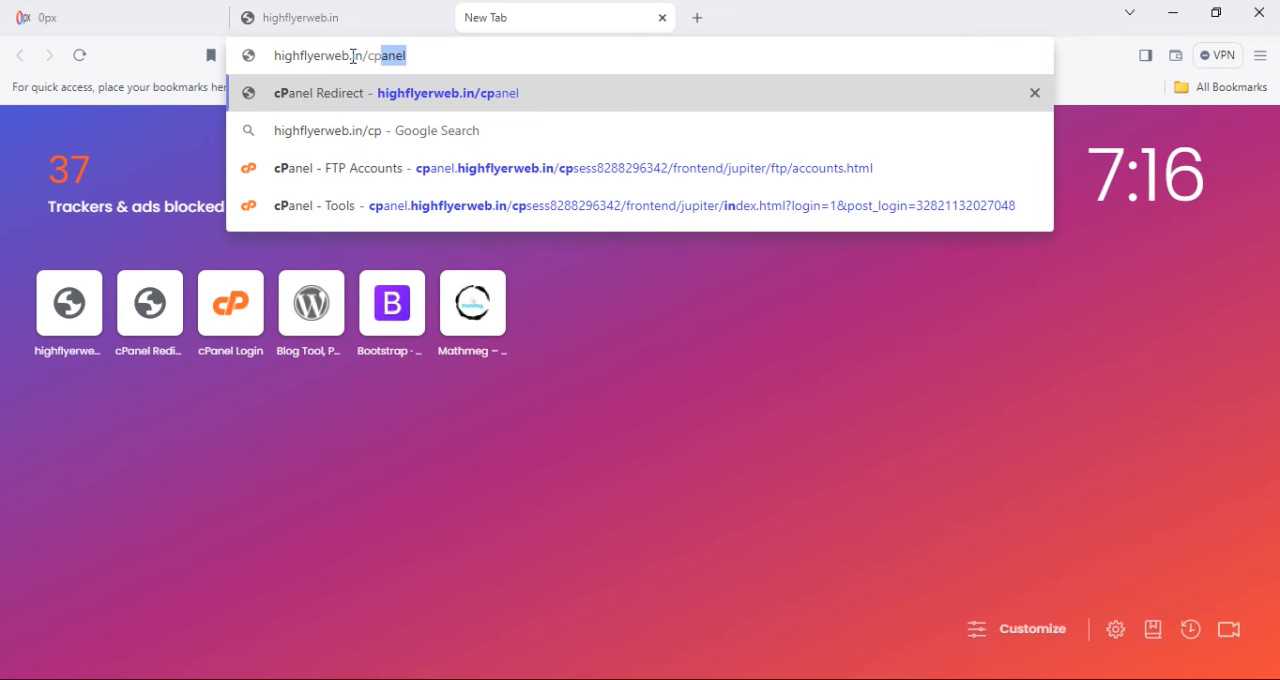
- Open highflyerweb.in/cpanel and log in to cPanel by entering the account password
key("Return")
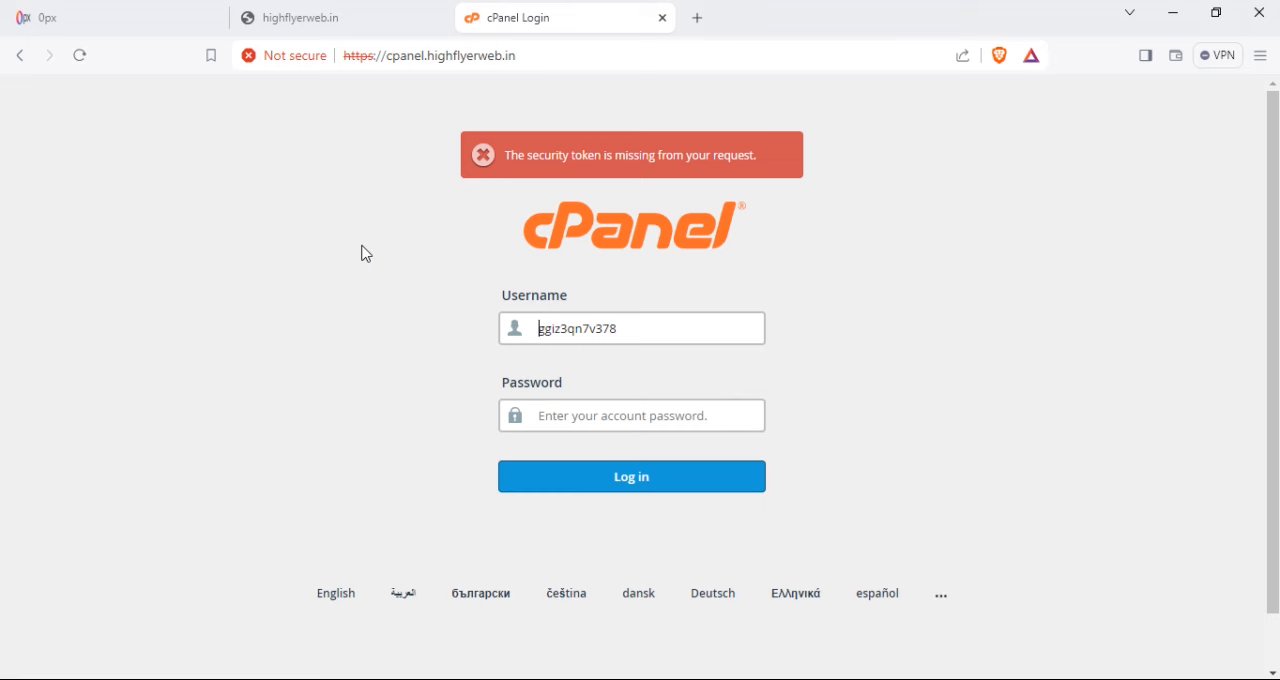
left_click(573, 414)
type("••••")
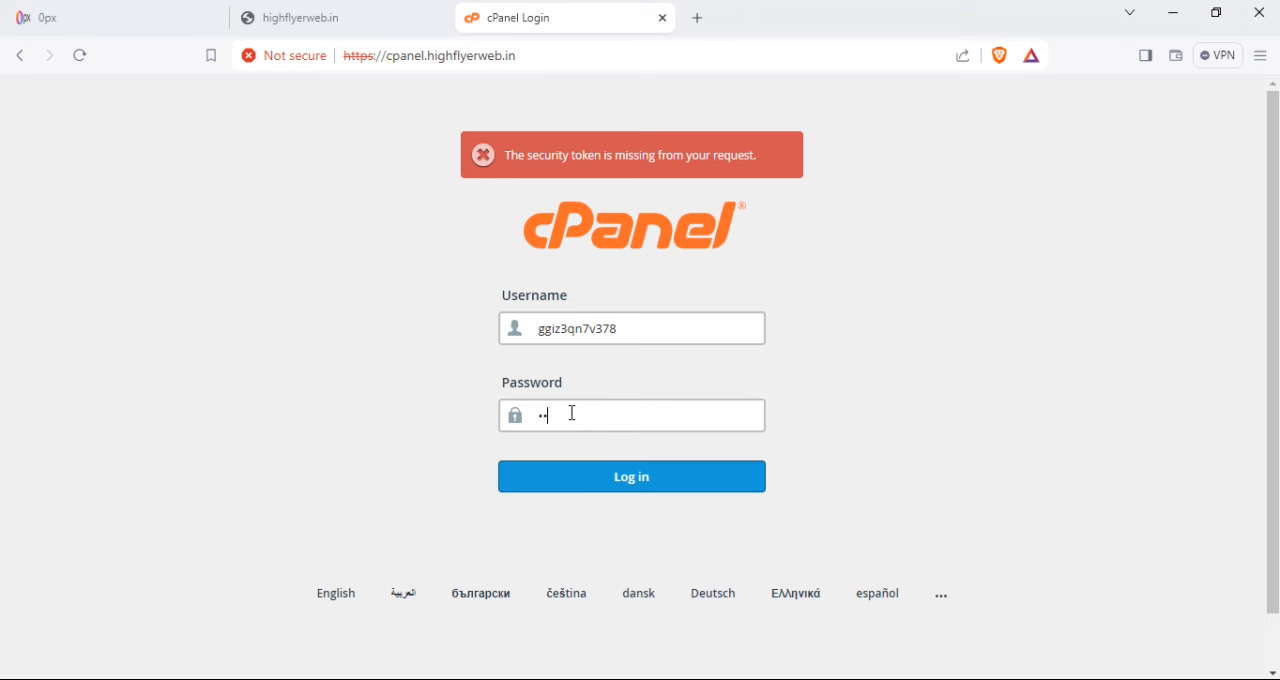
type("••••••")
left_click(633, 489)
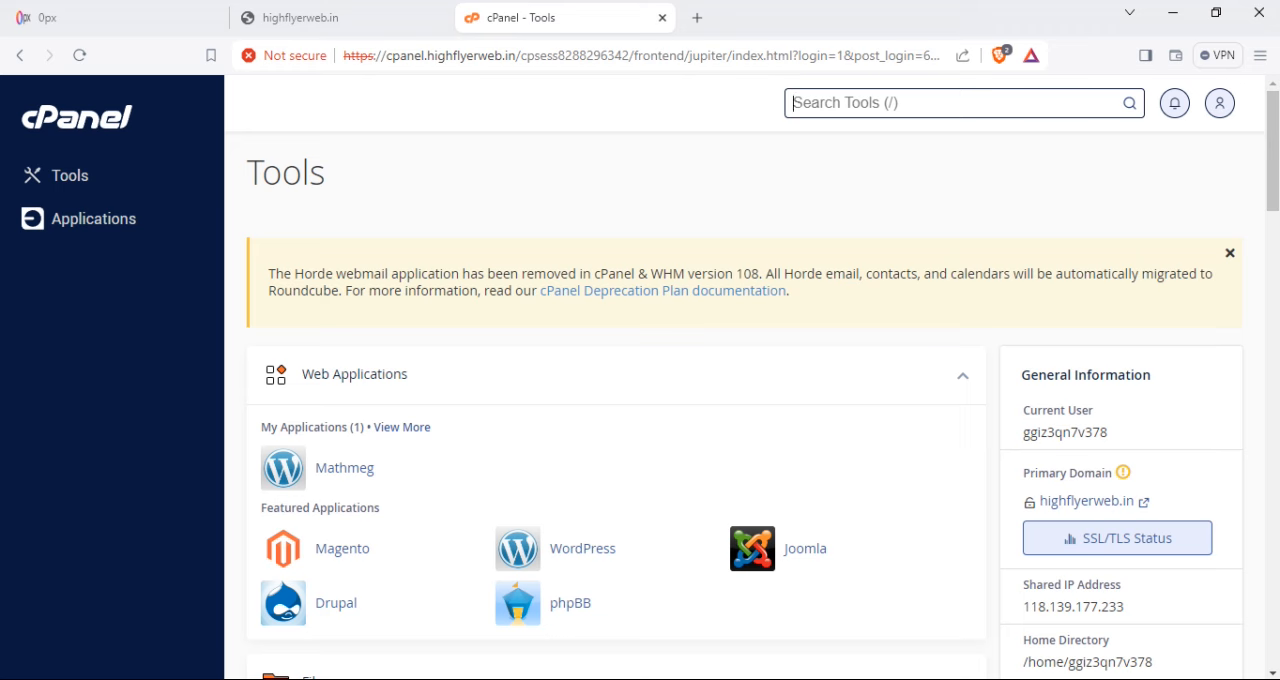
- Open the FTP Accounts tool from the Files section
scroll(745, 400, "down", 5)
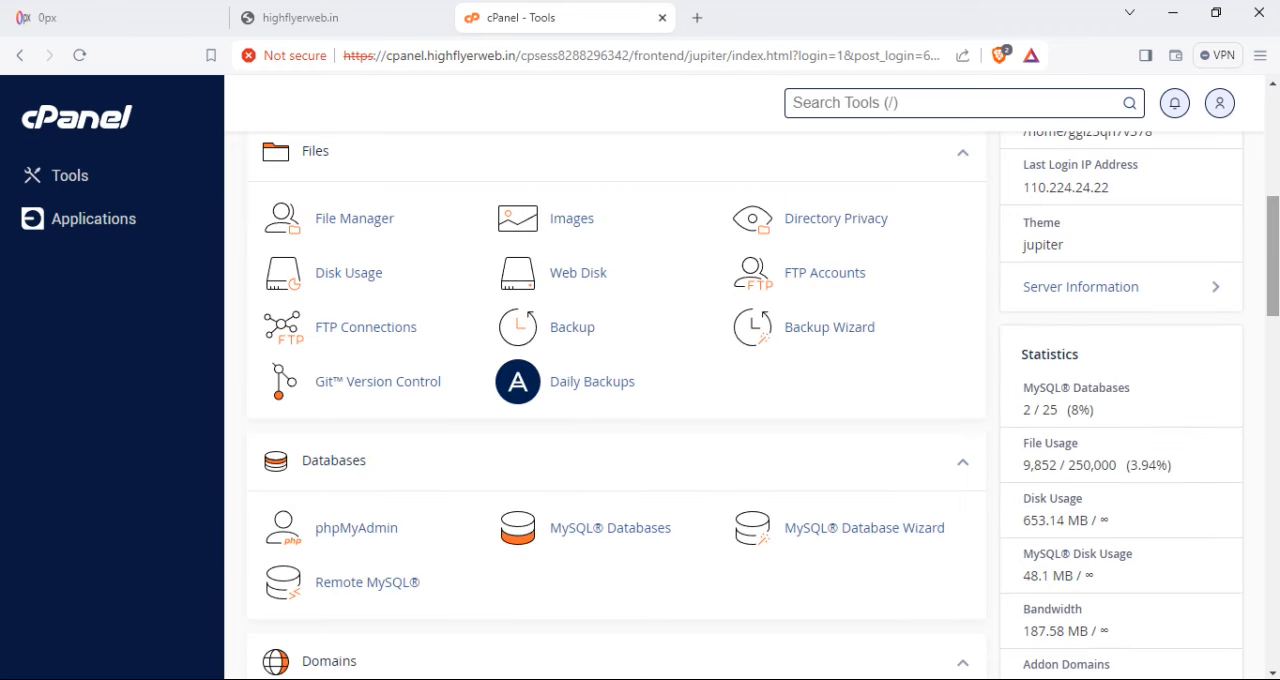
left_click_drag(1273, 256, 1273, 228)
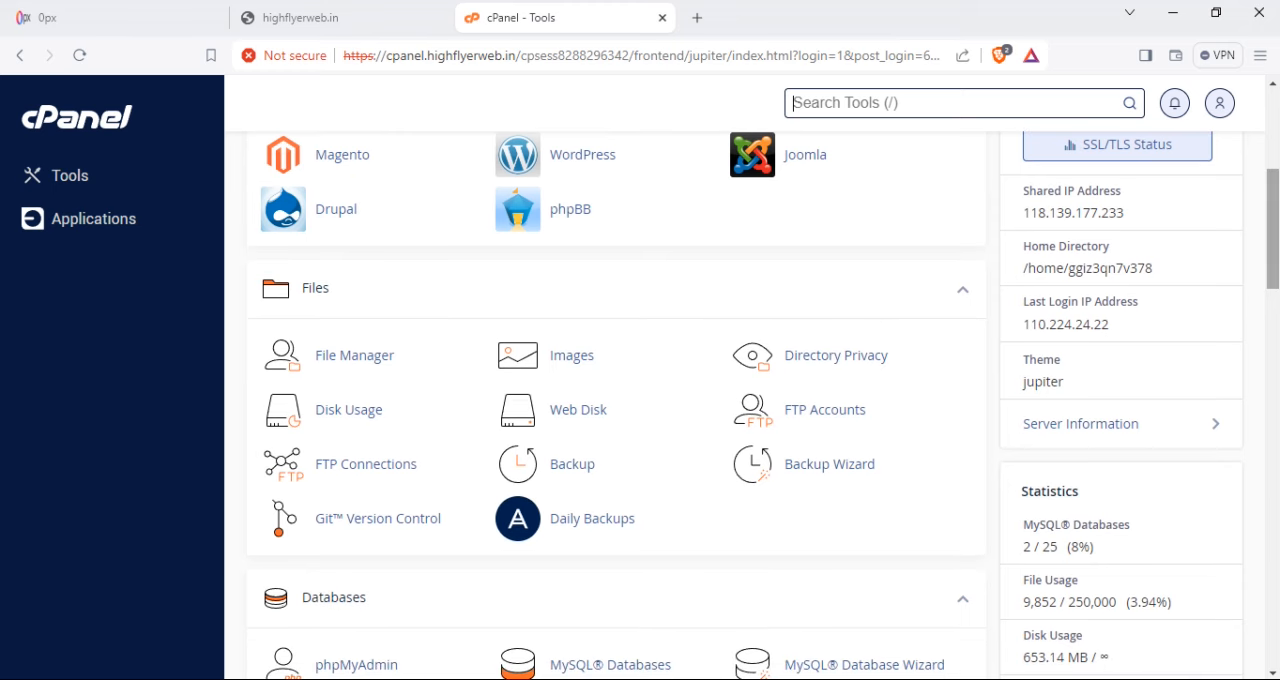
left_click(818, 418)
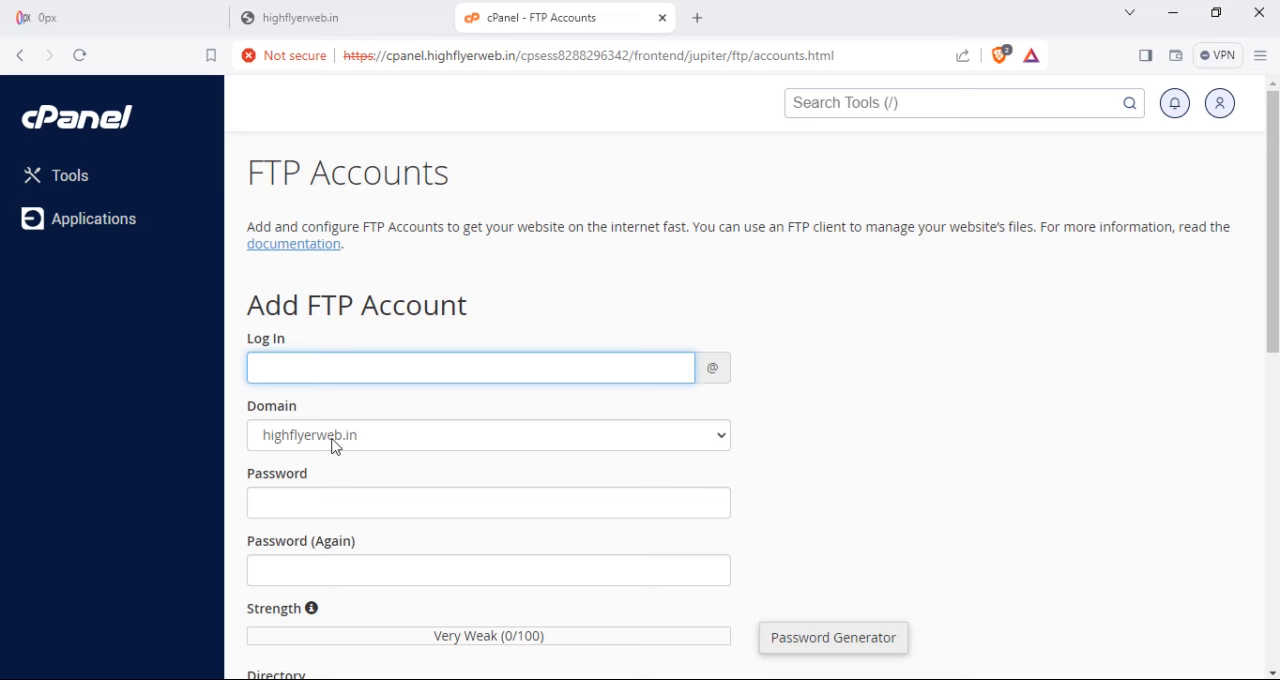
- Keep highflyerweb.in as the new FTP account's domain and enter highflyer as its login name
left_click(477, 433)
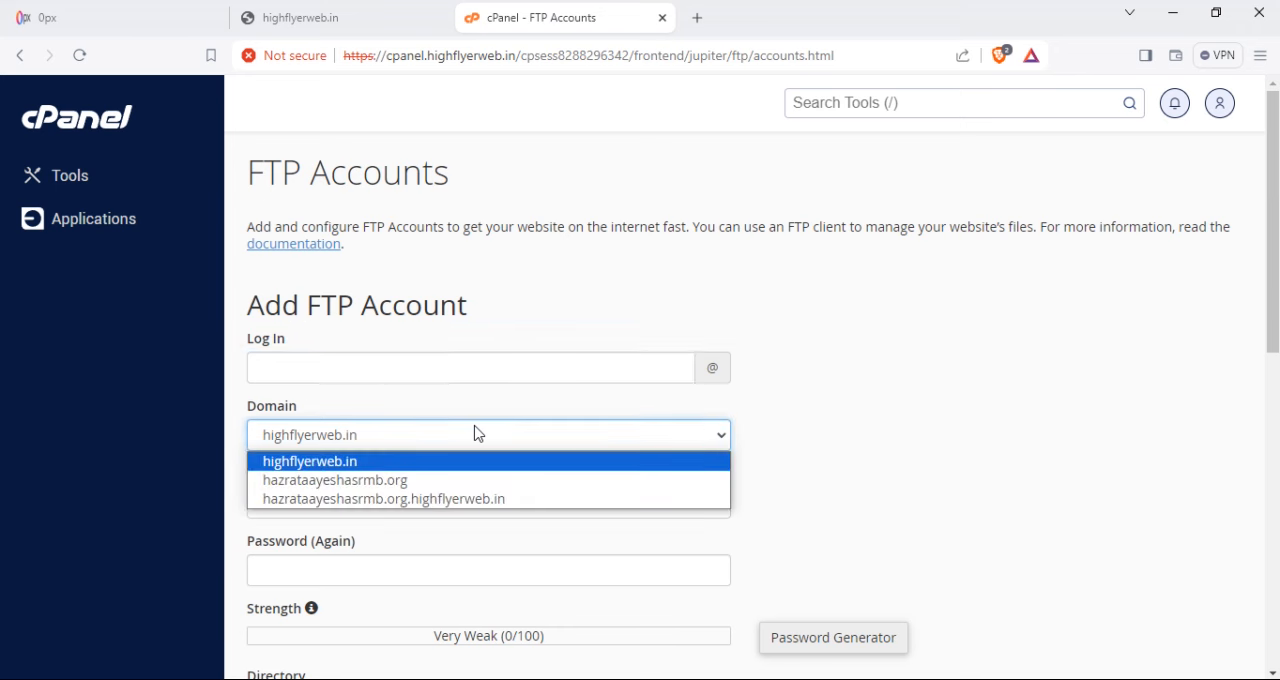
left_click(368, 409)
left_click(358, 434)
left_click(368, 421)
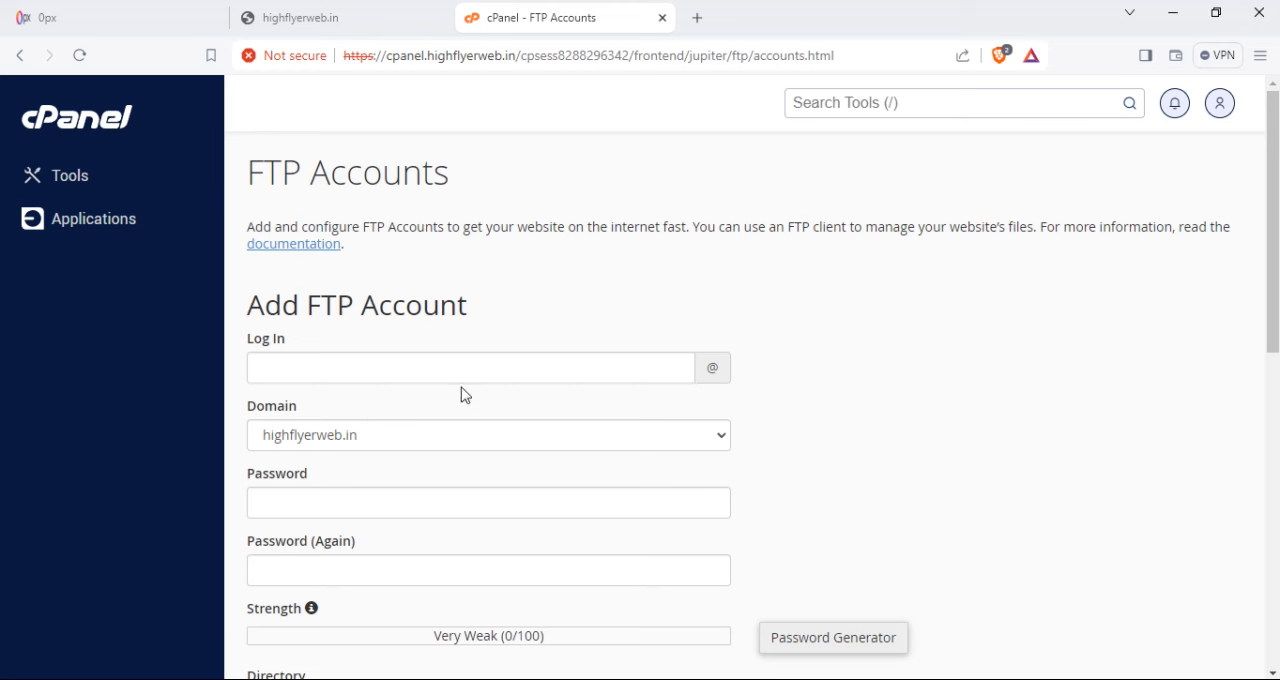
left_click(388, 367)
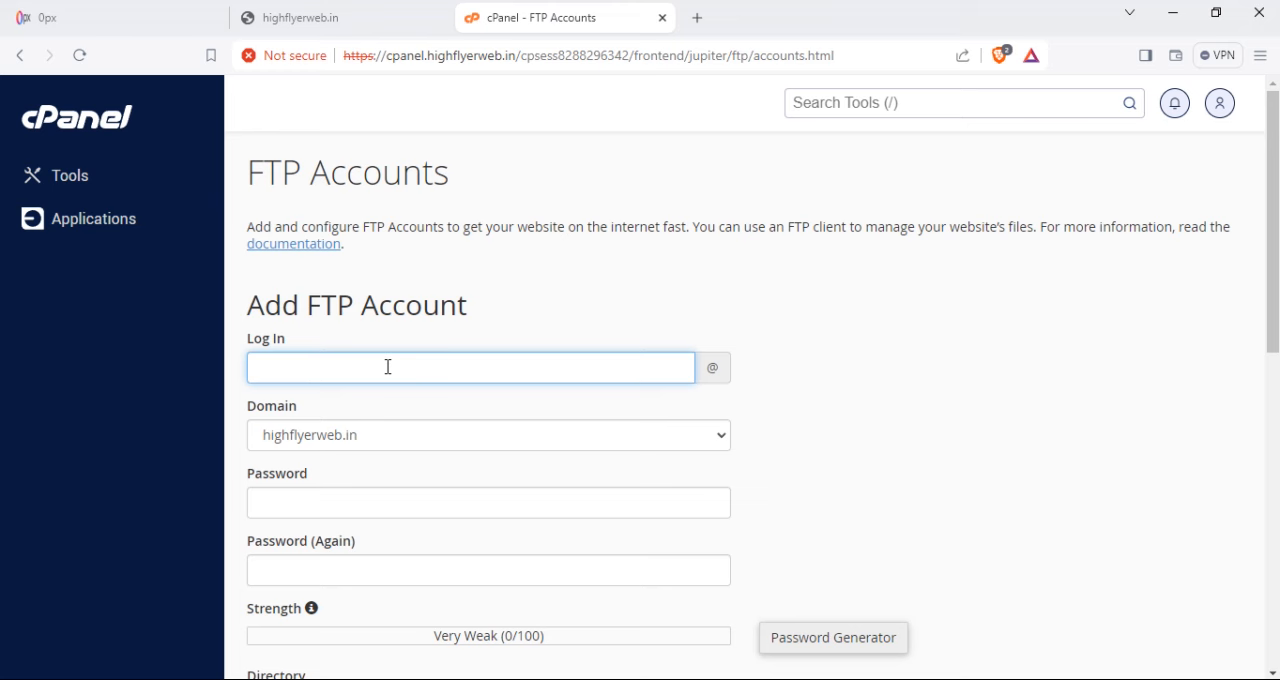
type("highflyer")
- Try to enter a self-chosen password for the FTP account and repeat it in the confirmation field, without using the generated one
left_click(316, 497)
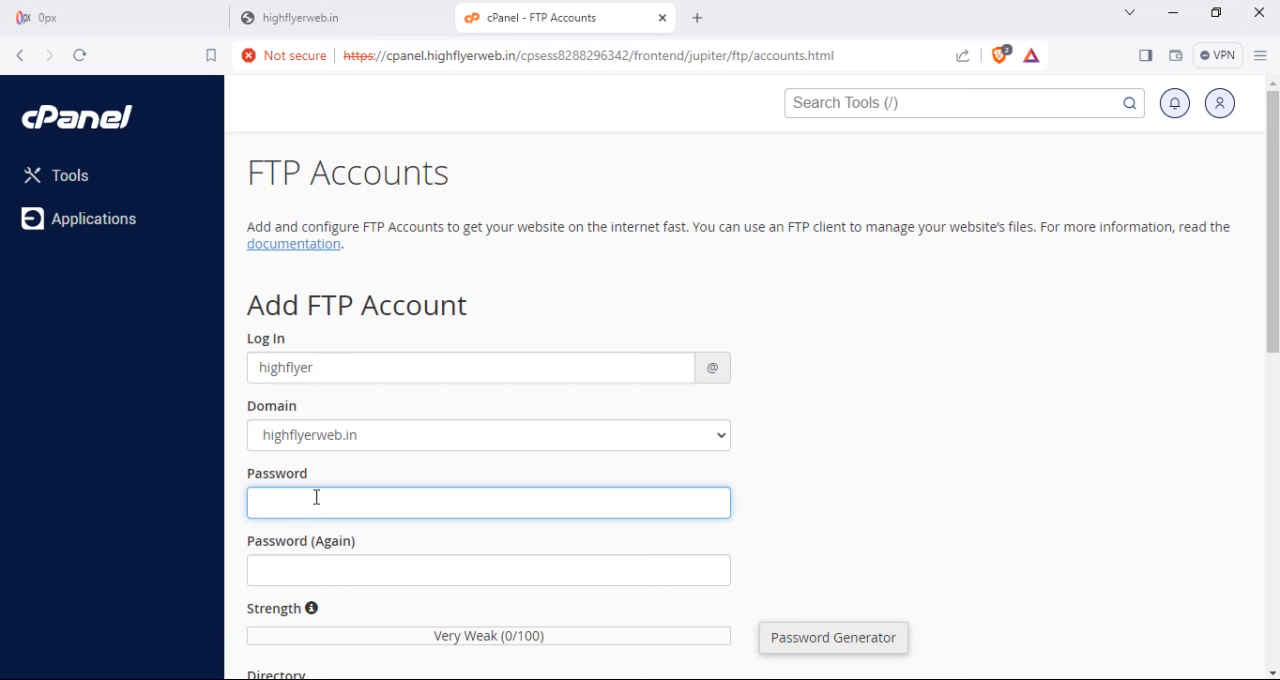
left_click(811, 641)
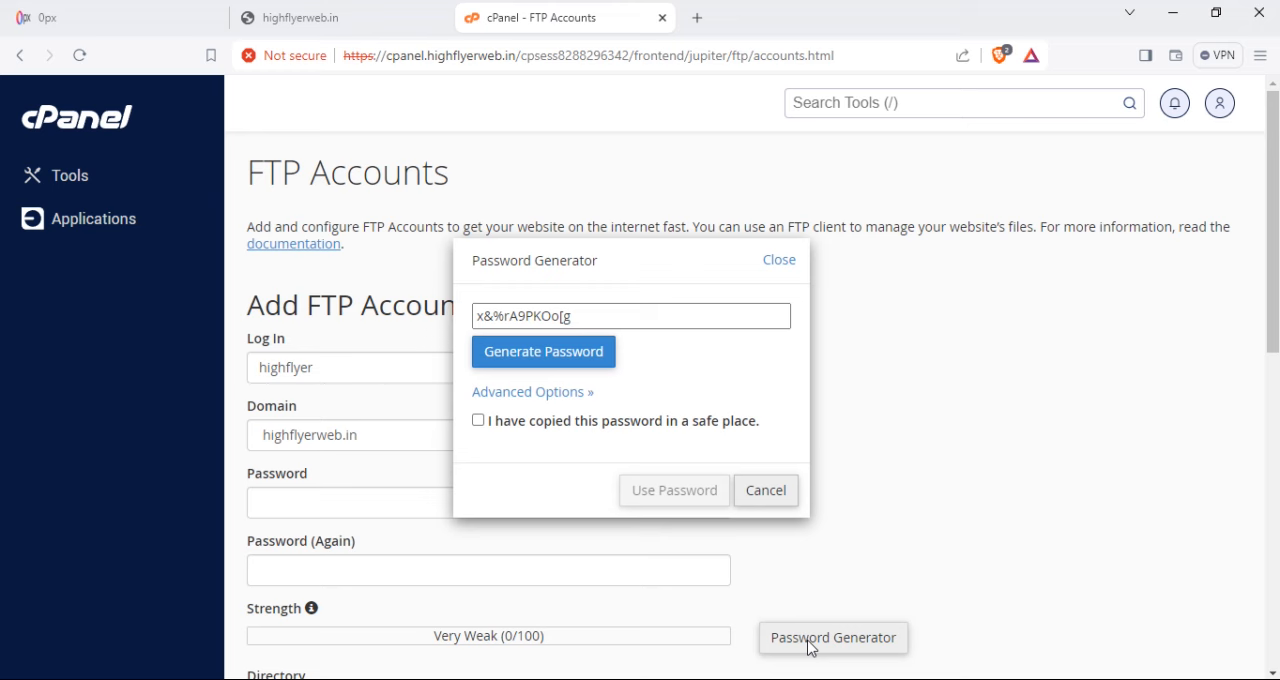
left_click(393, 504)
type("******")
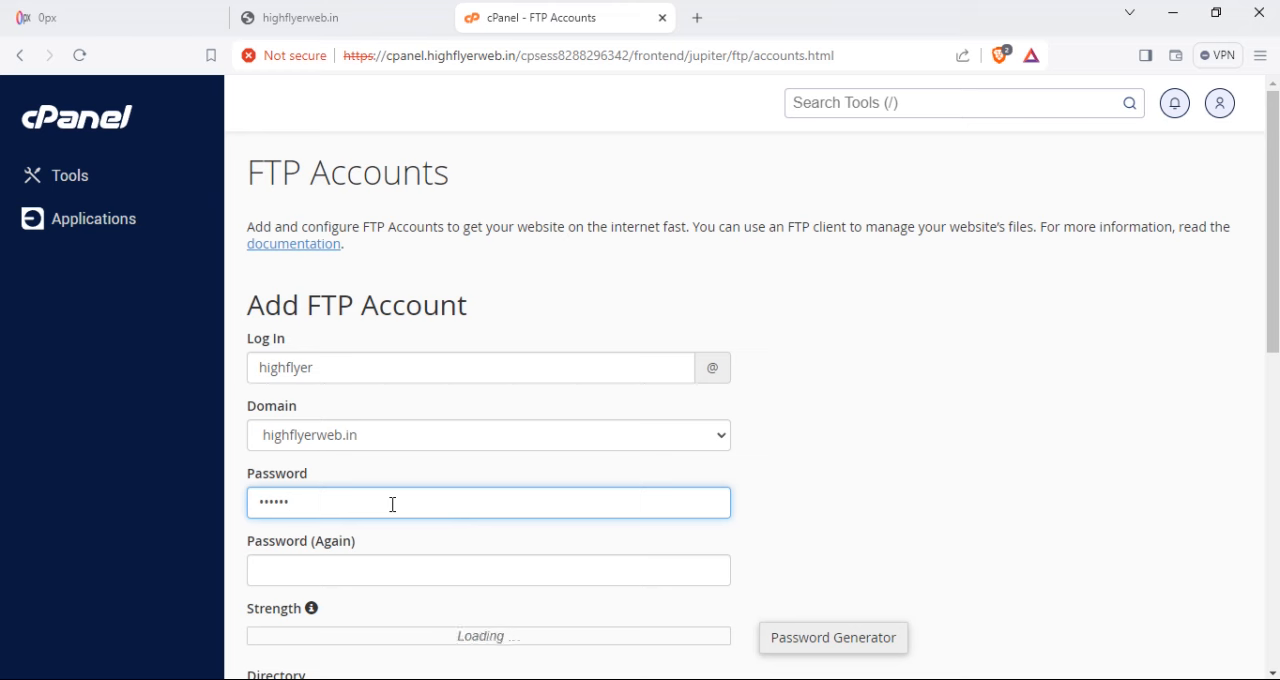
type("********")
left_click(346, 572)
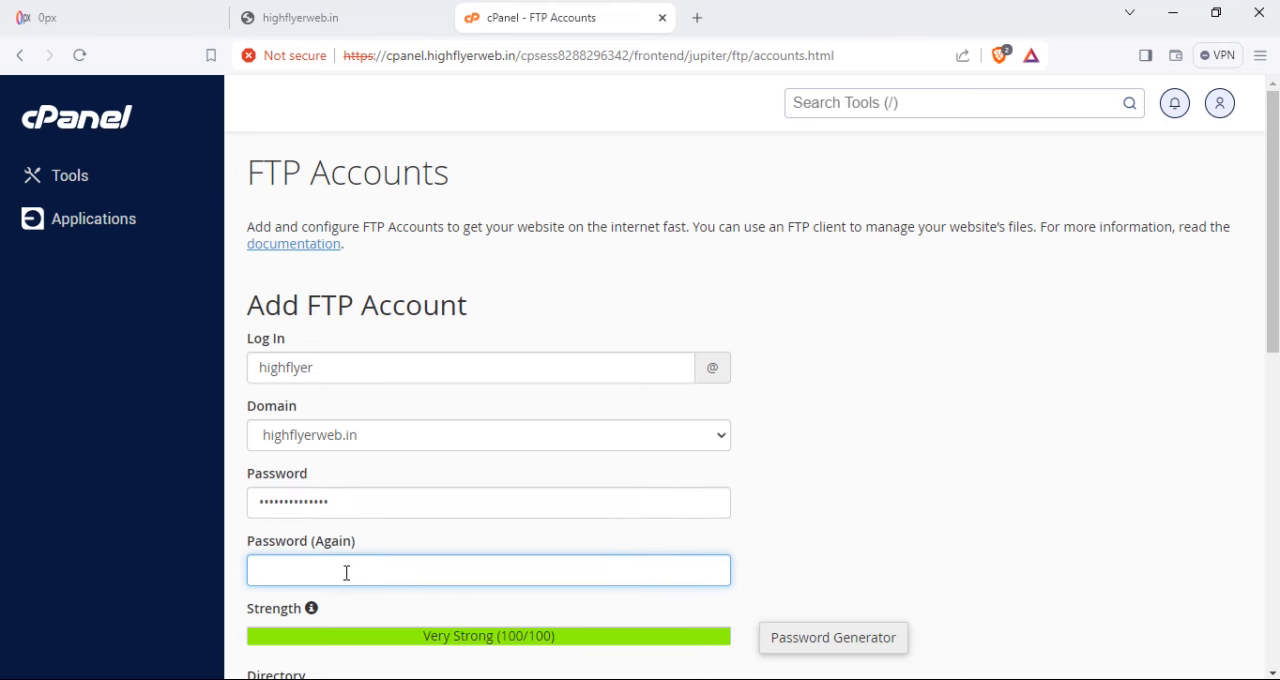
type("**************")
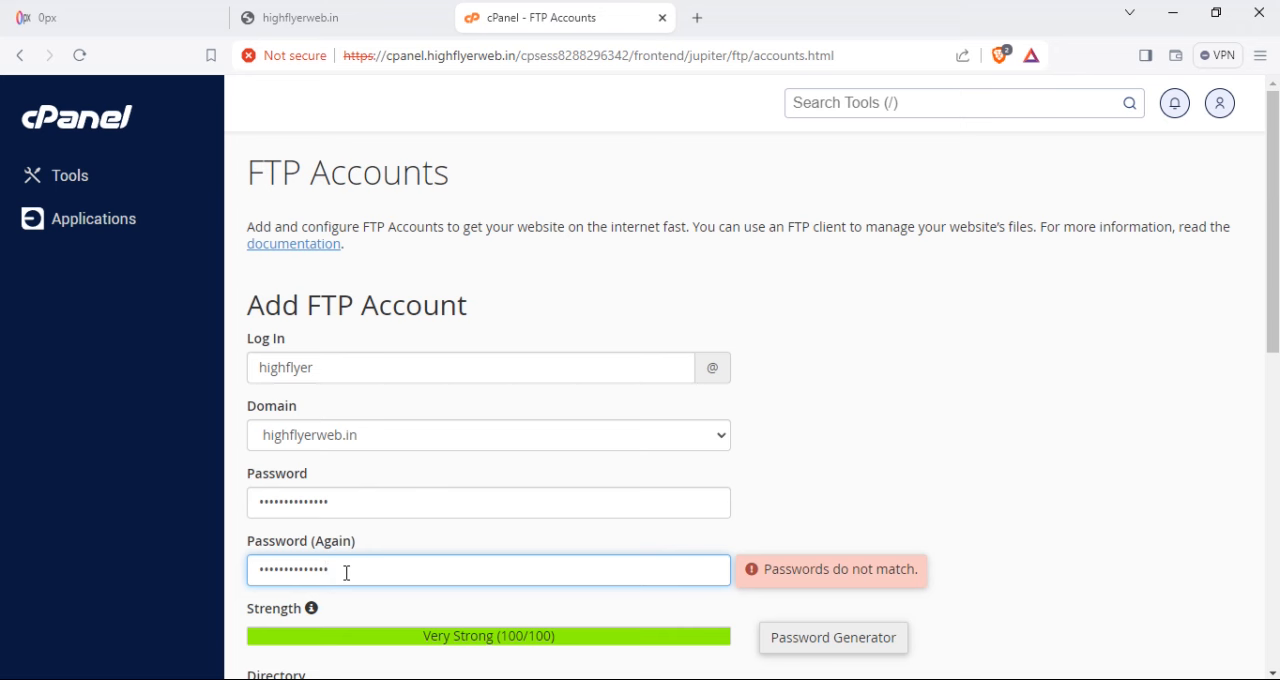
- Try to retype the FTP account's password in the first password field only
double_click(322, 505)
type("*************")
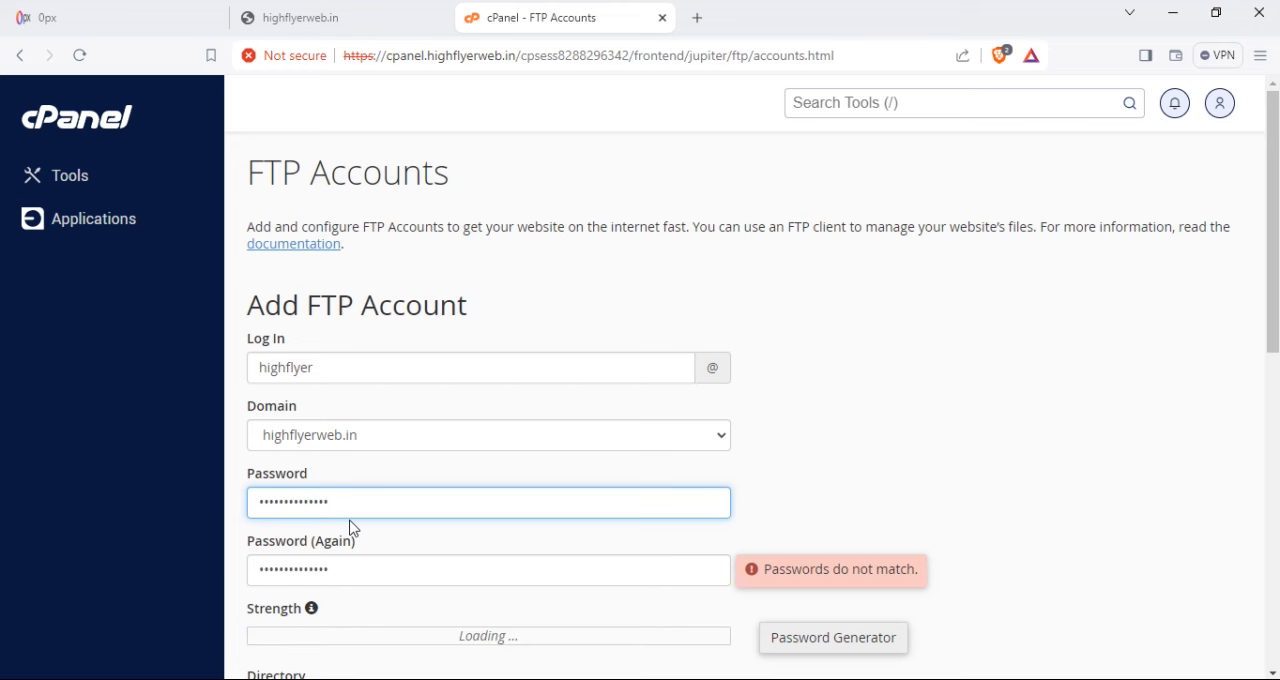
left_click(359, 564)
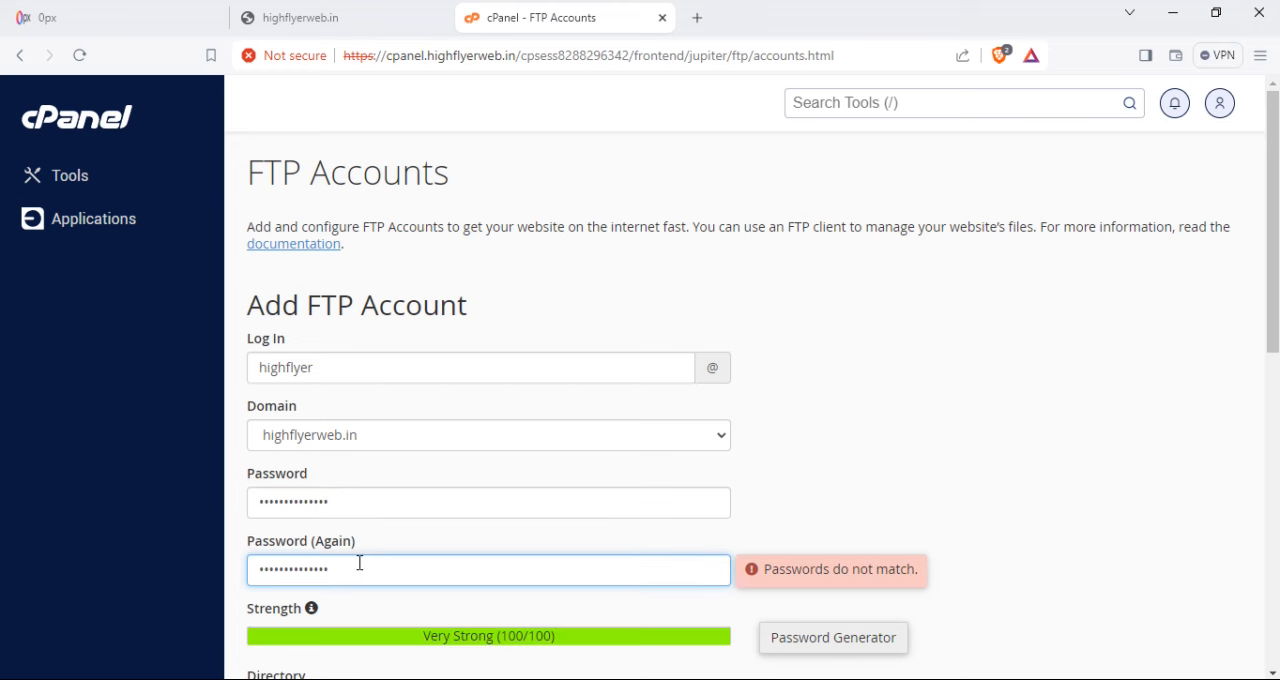
- Replace the entries in both the password and confirmation fields with the same FTP account password
double_click(292, 504)
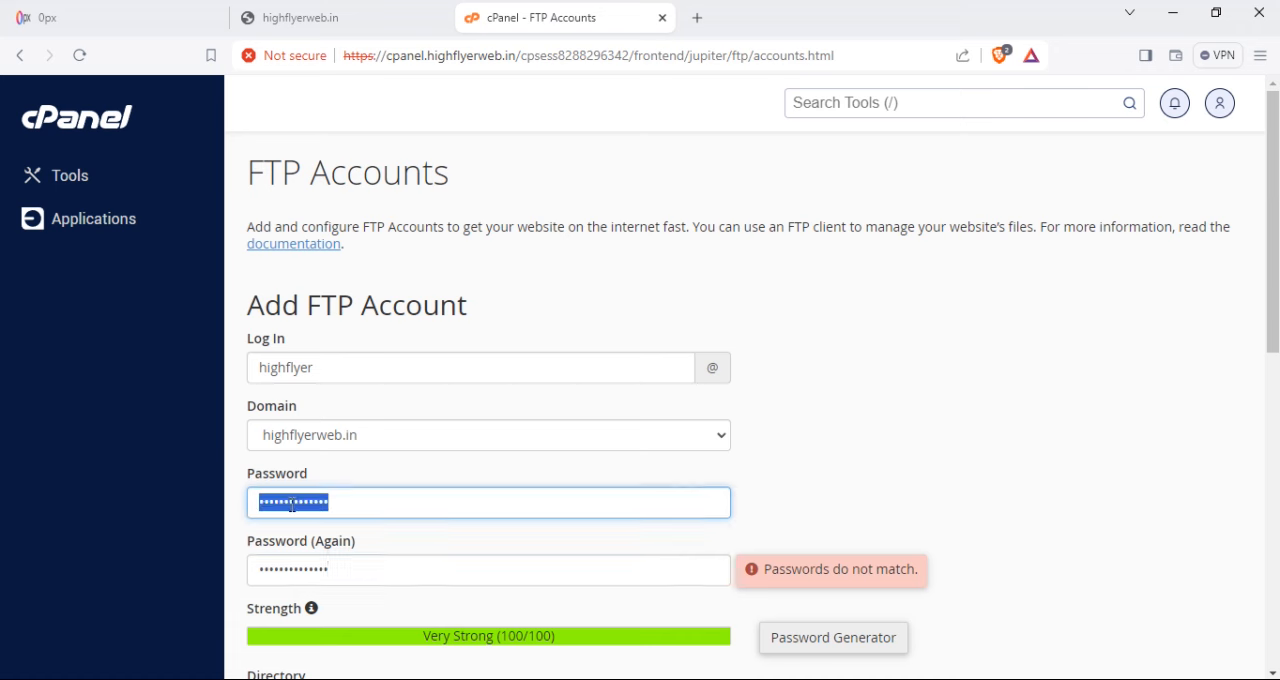
type("******")
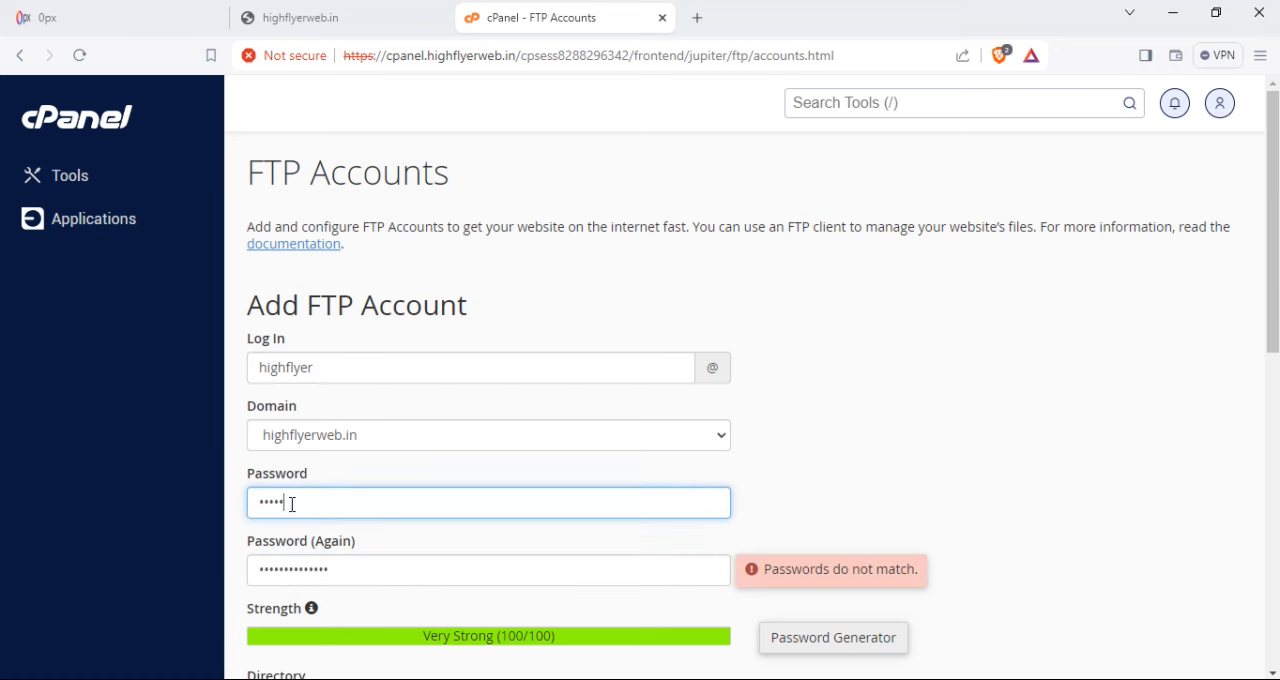
type("******")
double_click(291, 567)
type("******")
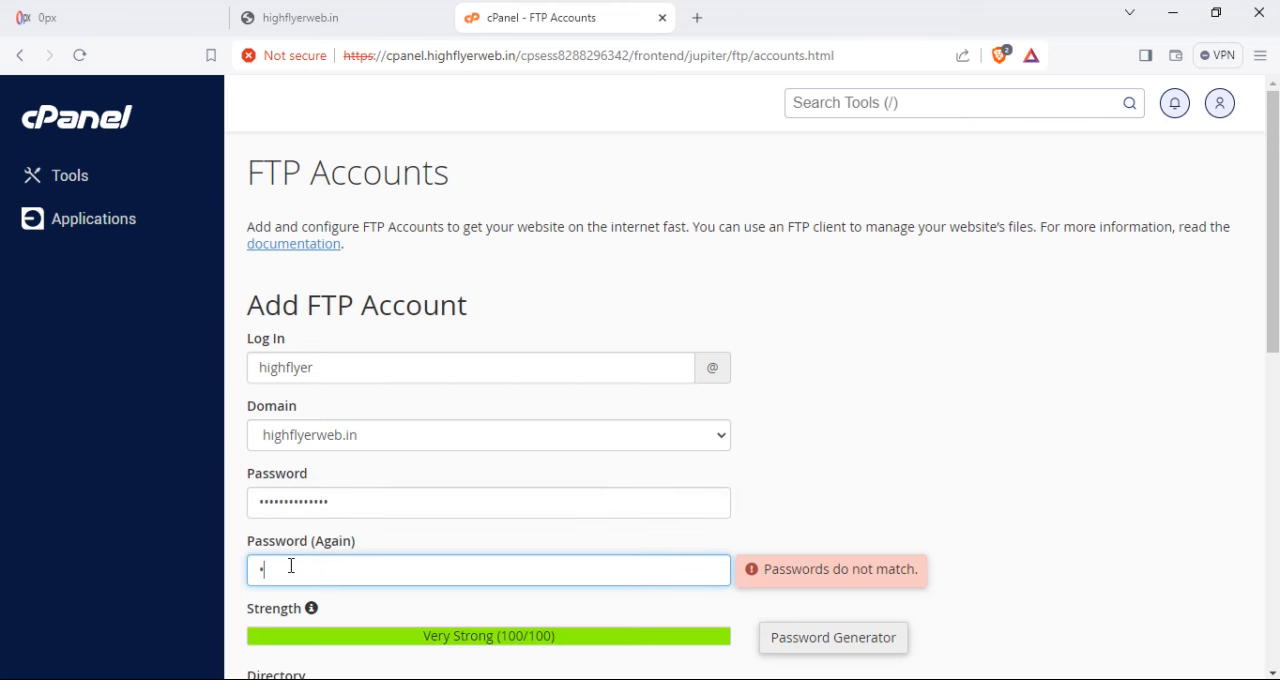
type("*********")
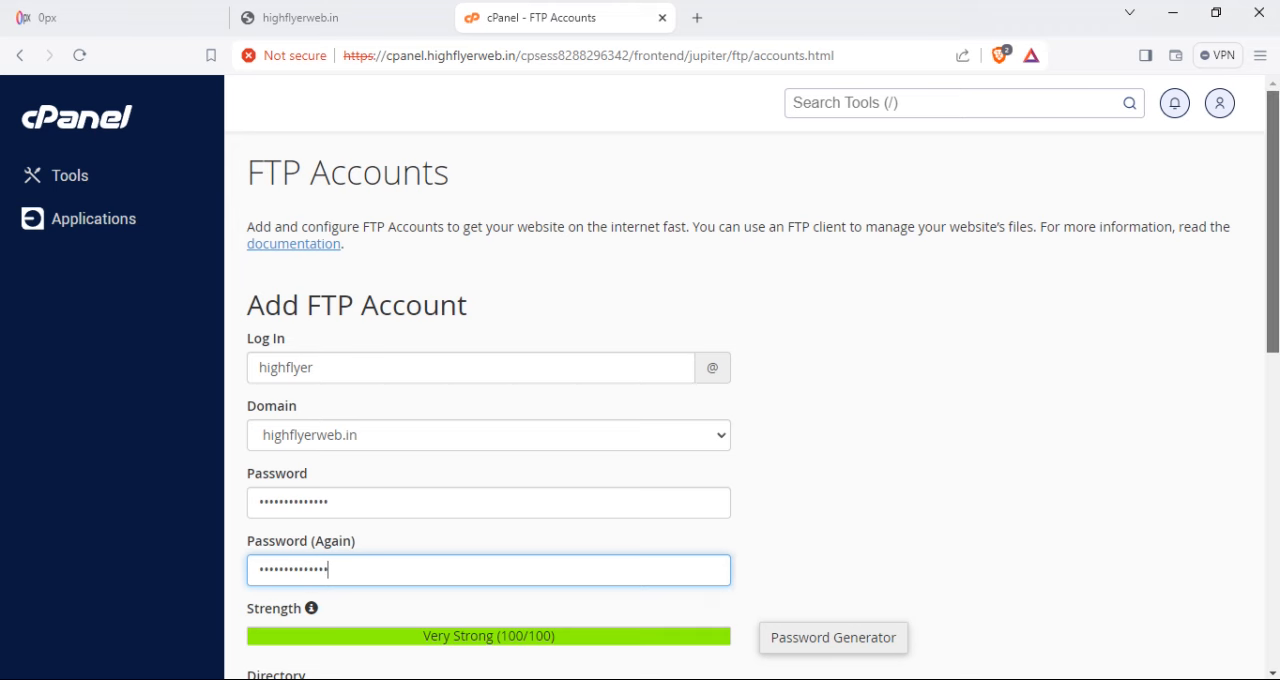
- Shorten the FTP account's directory to public_html/ and create the account
scroll(1149, 277, "down", 1)
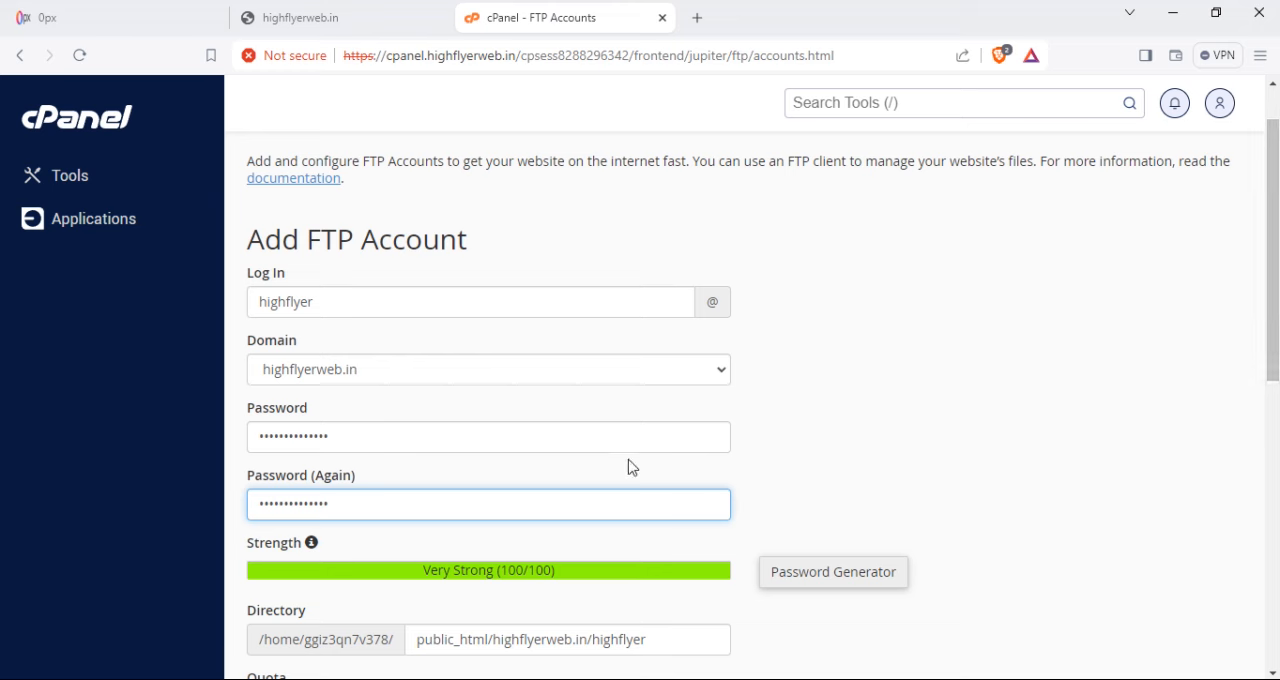
scroll(1272, 300, "down", 2)
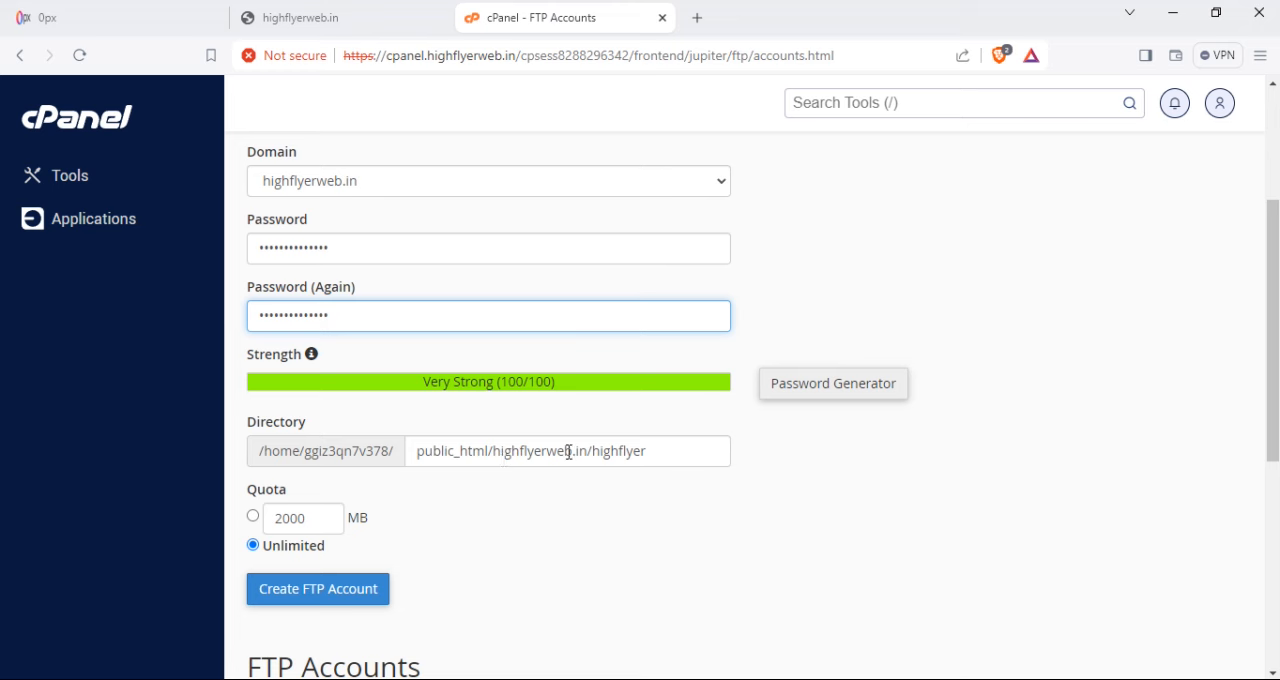
left_click(650, 452)
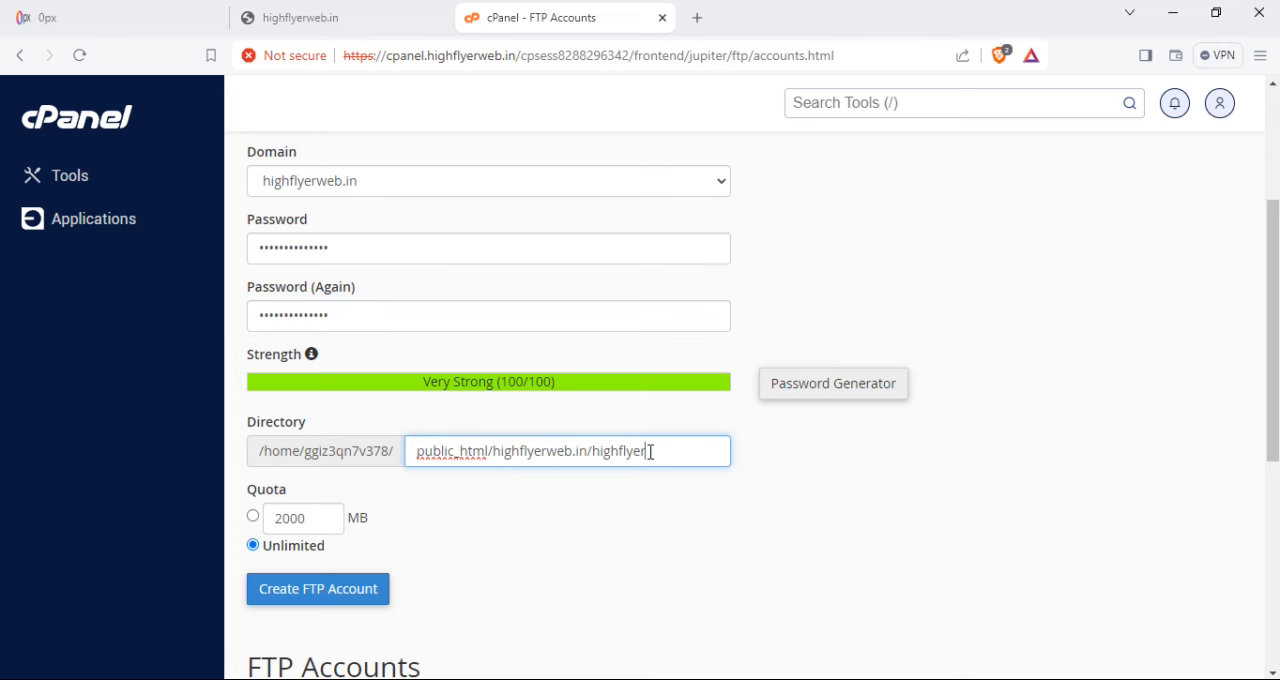
key("BackSpace")
key("BackSpace")
key("BackSpace")
key("BackSpace")
key("BackSpace")
key("BackSpace")
key("BackSpace")
key("BackSpace")
key("BackSpace")
key("BackSpace")
key("BackSpace")
key("BackSpace")
key("BackSpace")
key("BackSpace")
key("BackSpace")
key("BackSpace")
key("BackSpace")
key("BackSpace")
key("BackSpace")
key("BackSpace")
key("BackSpace")
key("BackSpace")
key("BackSpace")
key("BackSpace")
key("BackSpace")
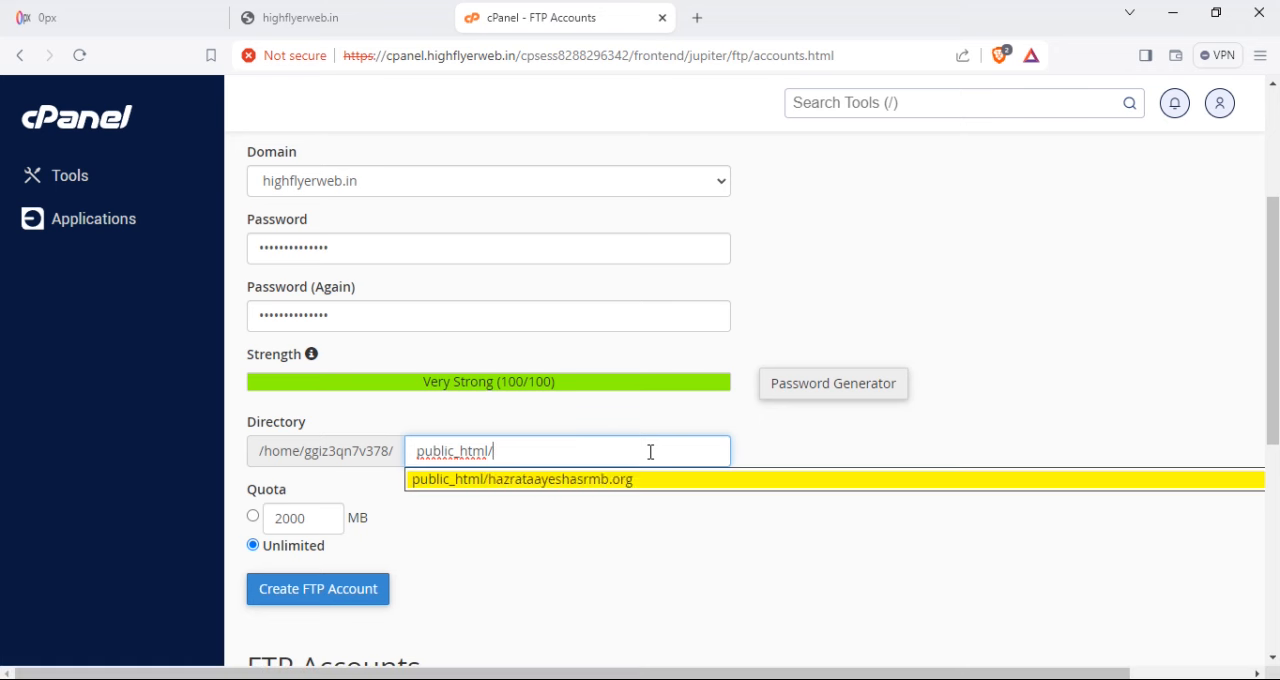
left_click(605, 562)
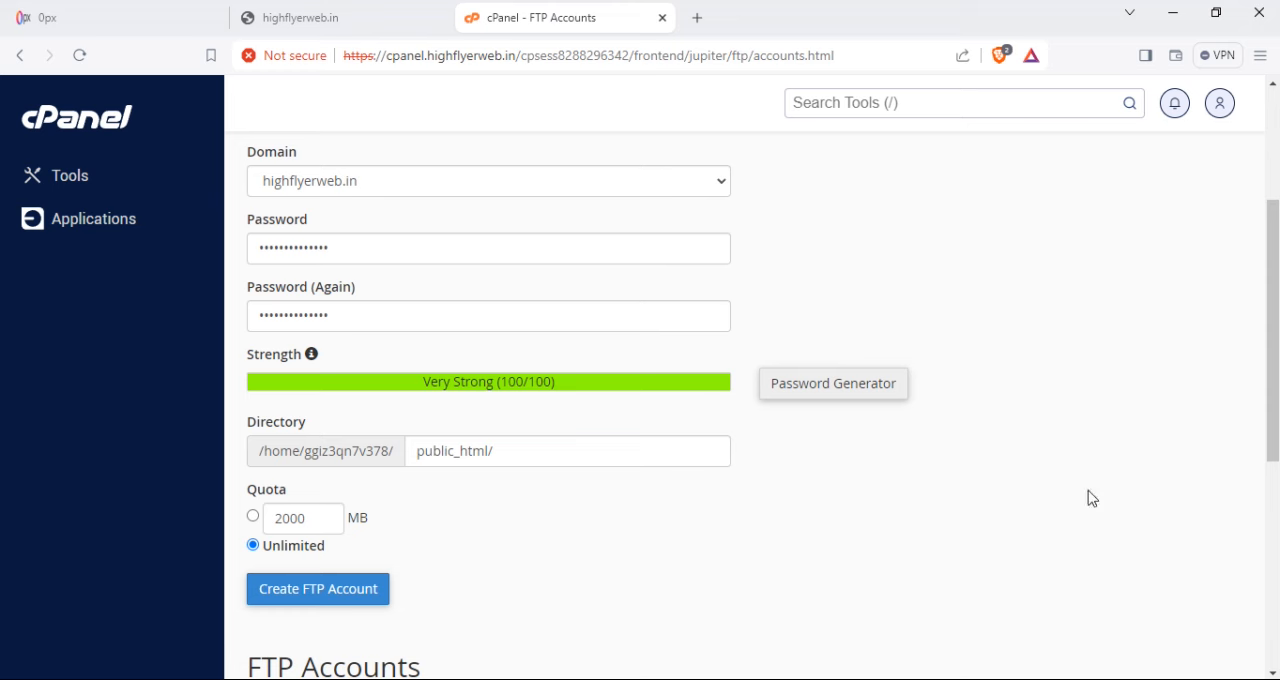
left_click(313, 596)
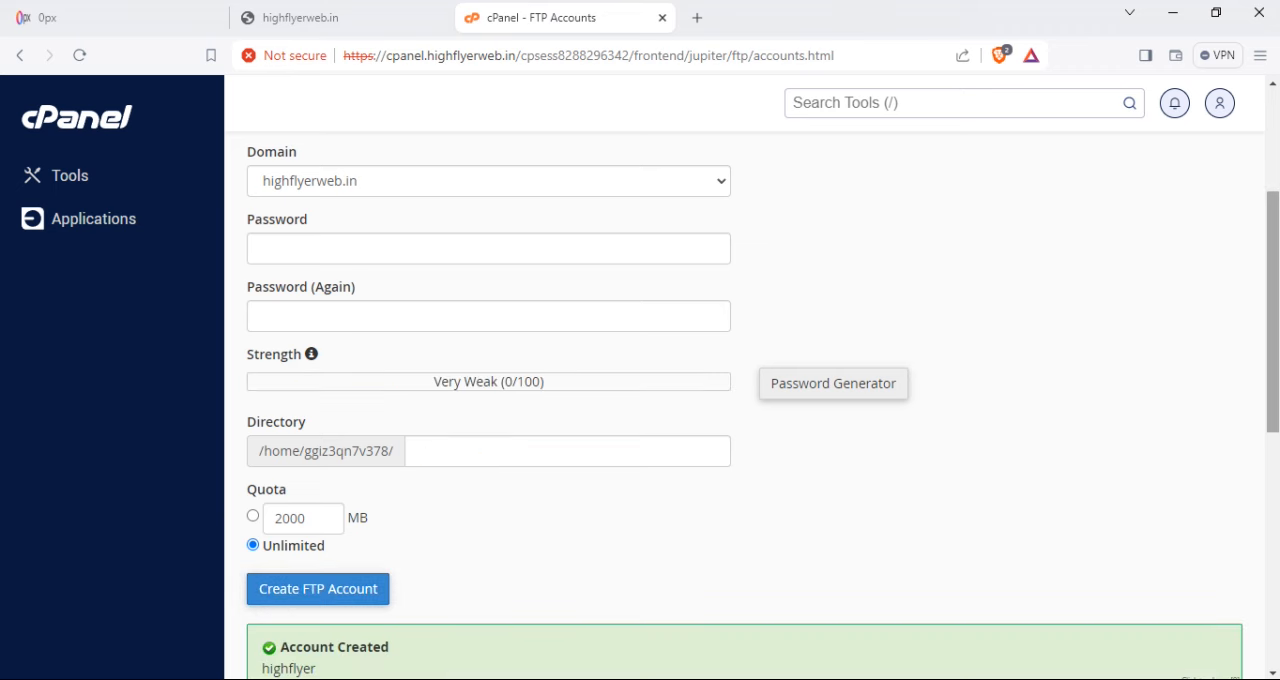
- Show the FTP client configuration of the new highflyer account and examine its username, server and port
scroll(609, 512, "down", 2)
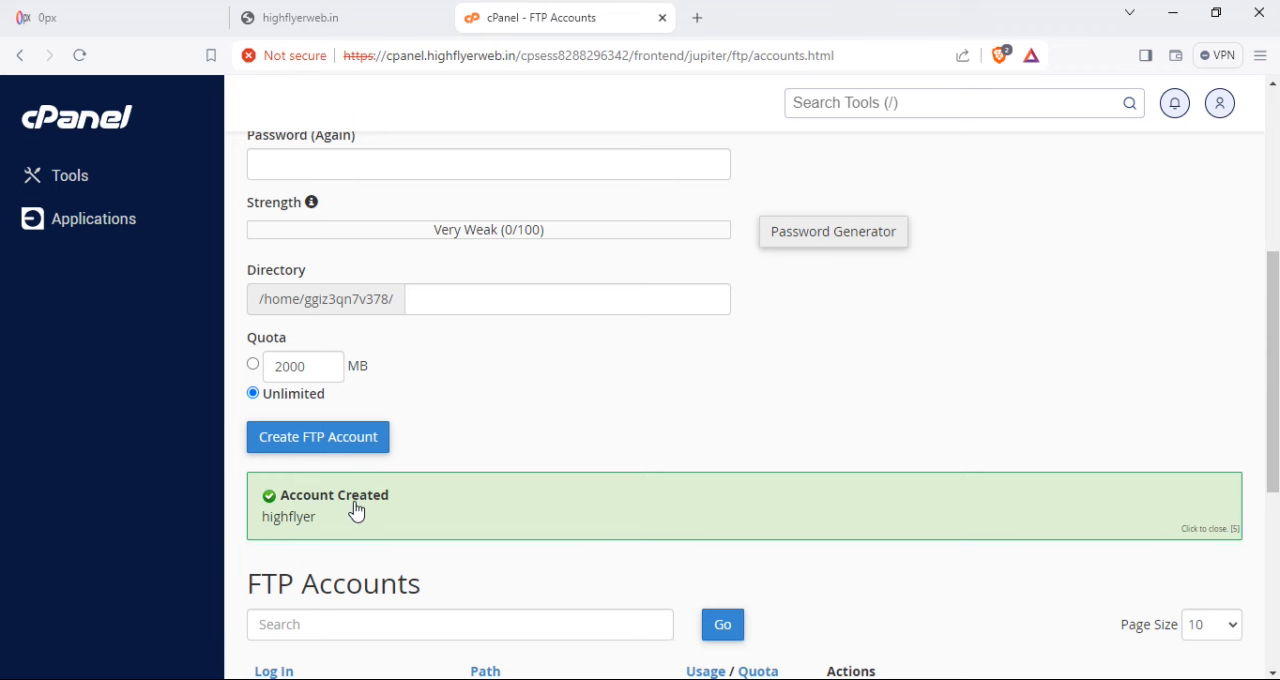
left_click_drag(1273, 371, 1273, 469)
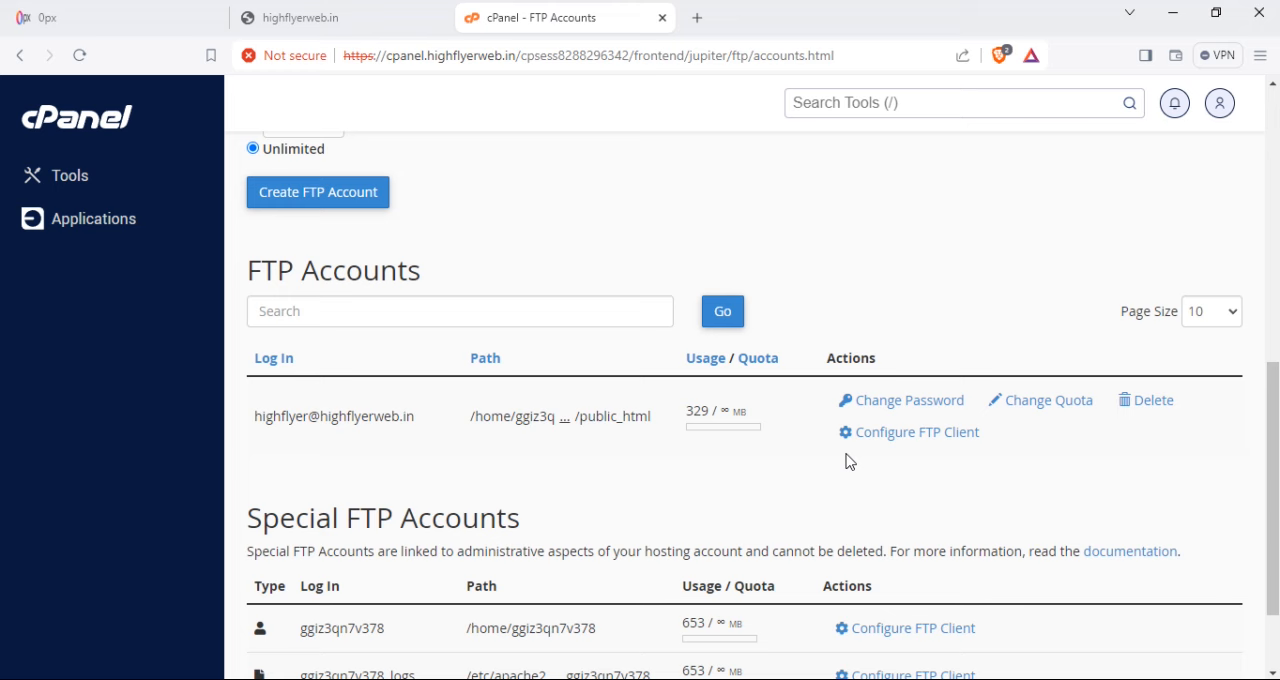
left_click(901, 434)
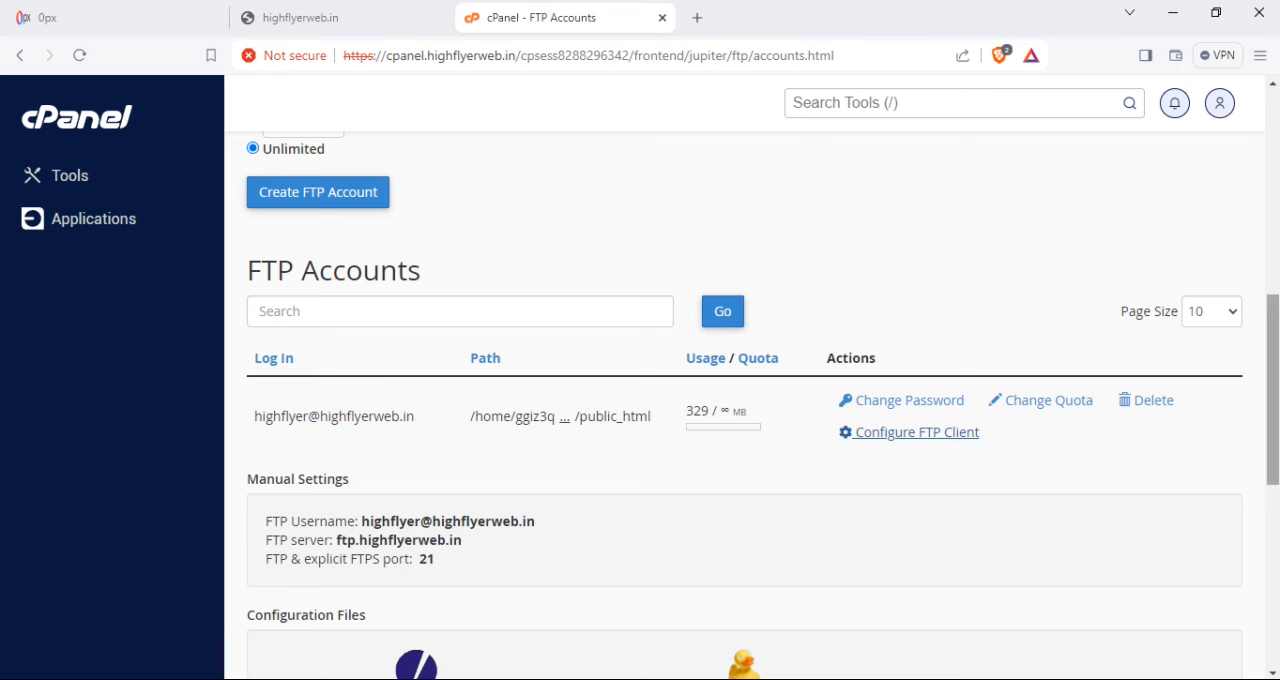
scroll(761, 406, "down", 1)
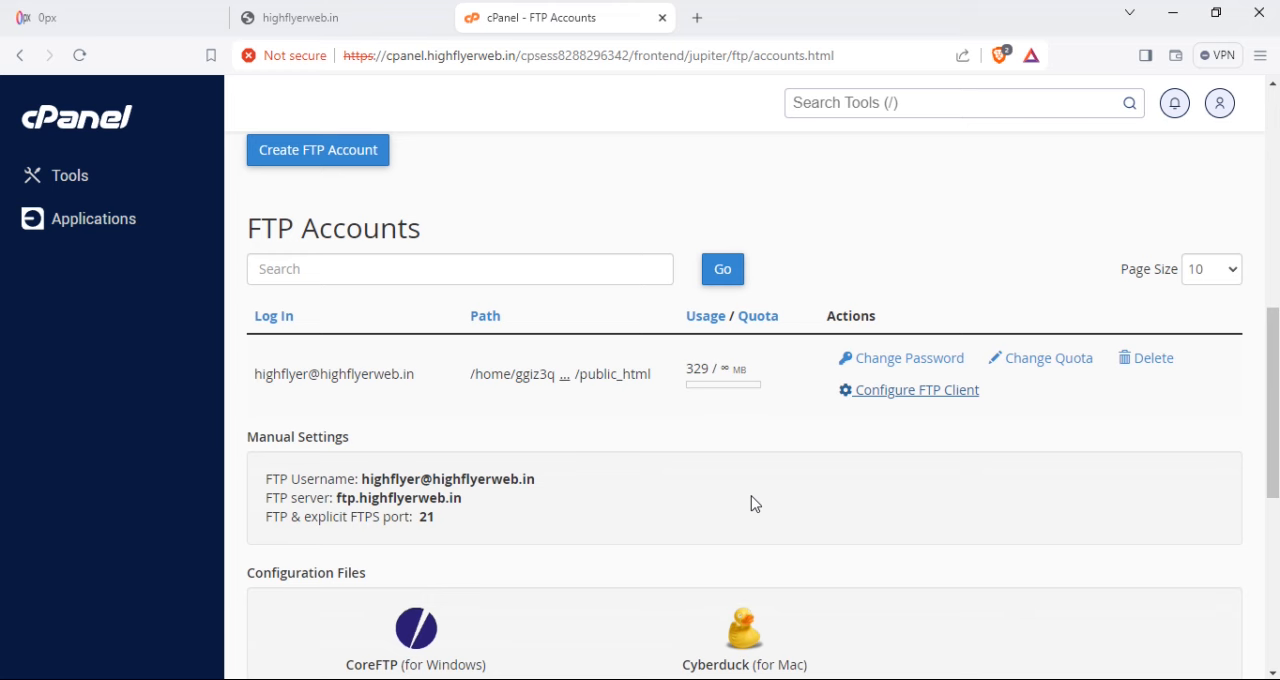
double_click(427, 517)
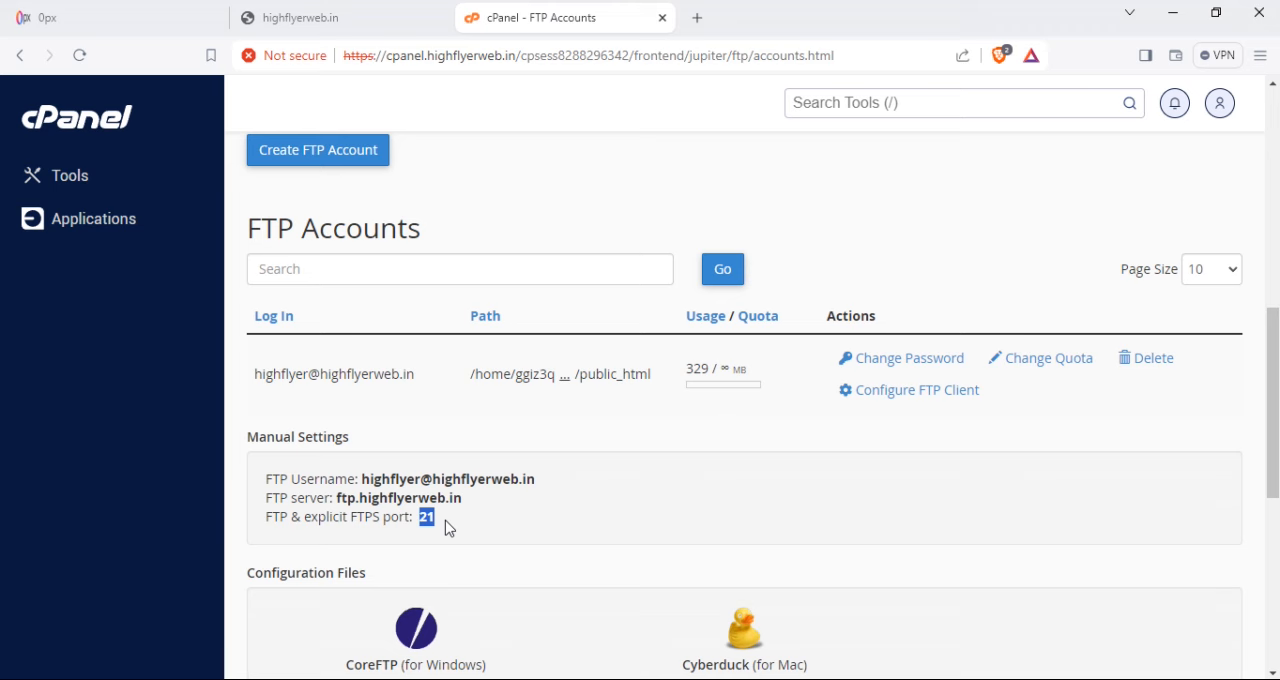
mouse_move(1273, 436)
left_mouse_down()
mouse_move(1273, 215)
mouse_move(1273, 444)
left_mouse_up()
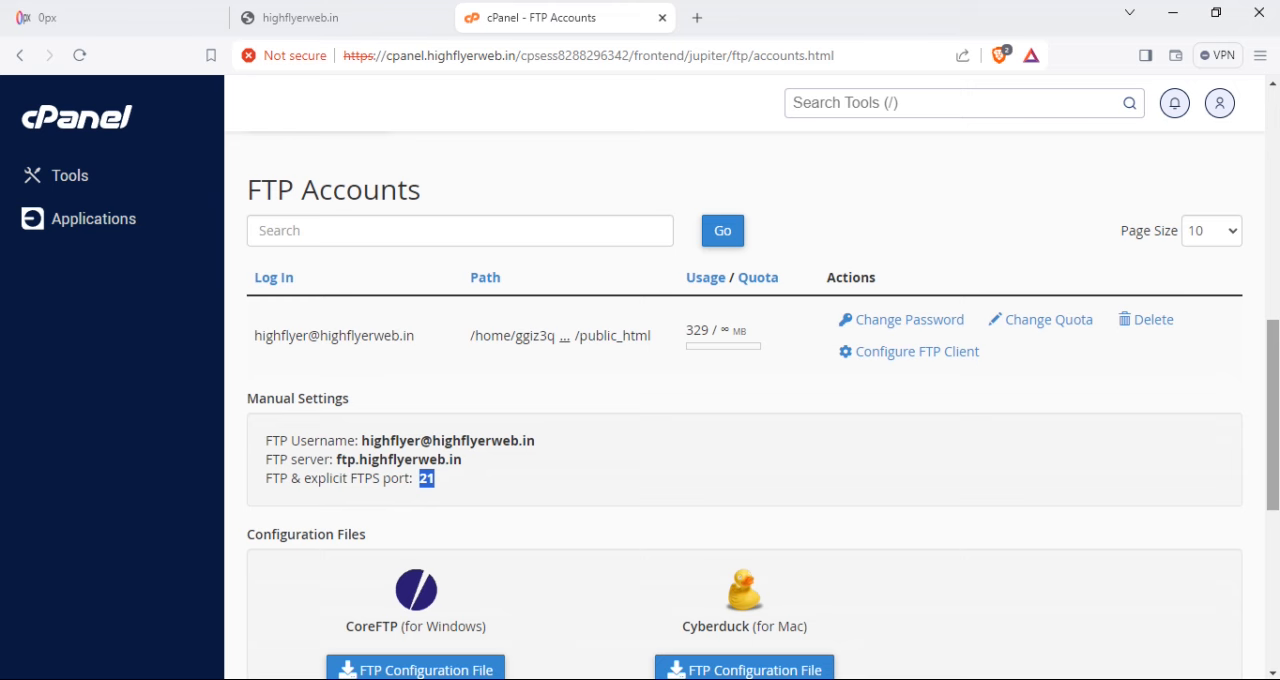
- Review the highflyerweb.in website and the FTP account form again, ending on the 0px title page
left_click(327, 22)
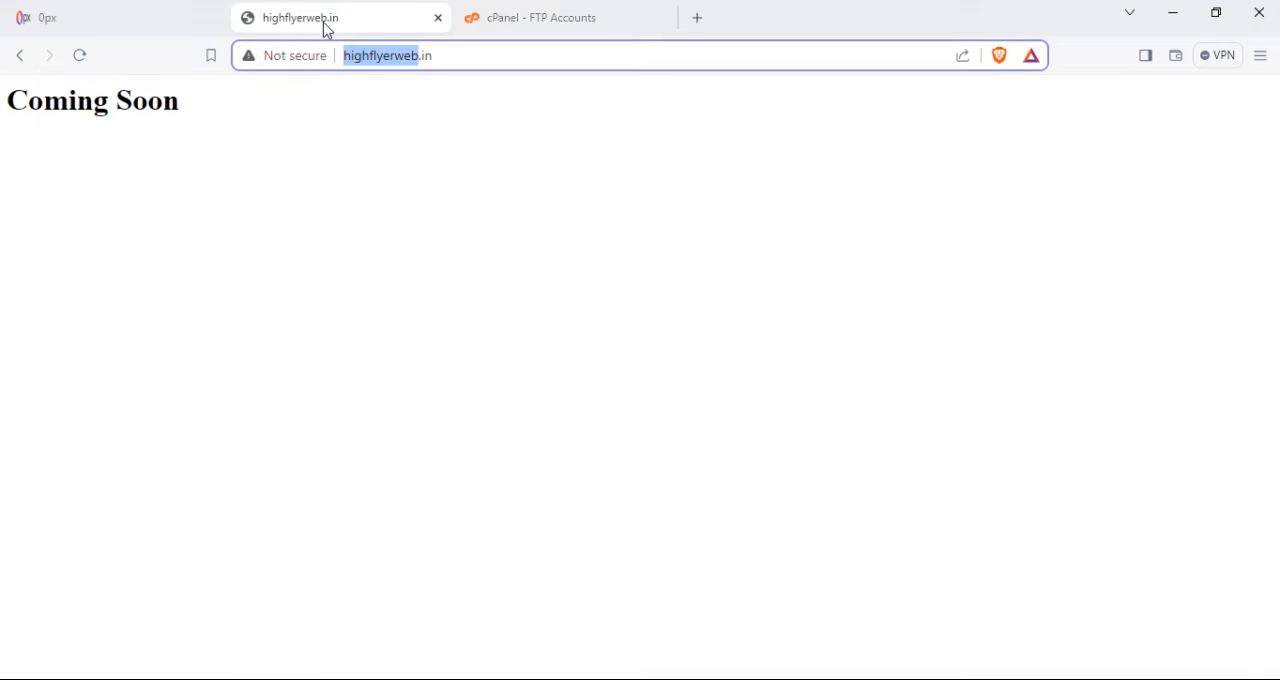
left_click(269, 172)
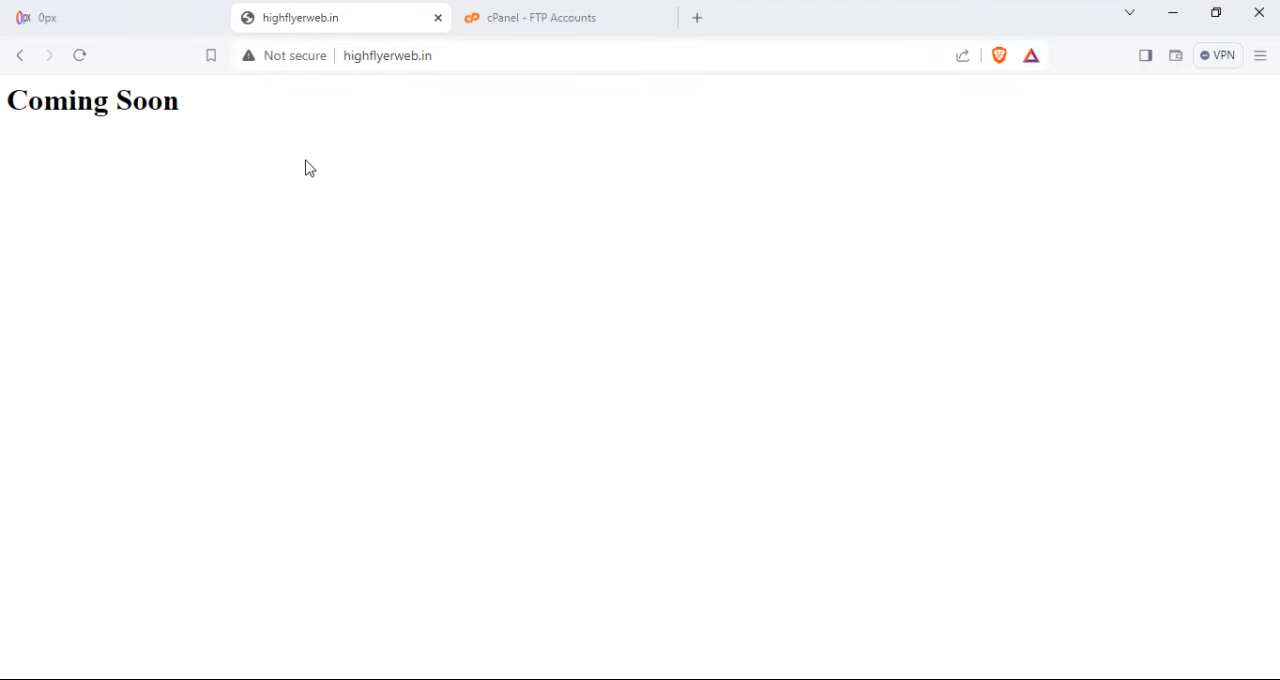
left_click(565, 28)
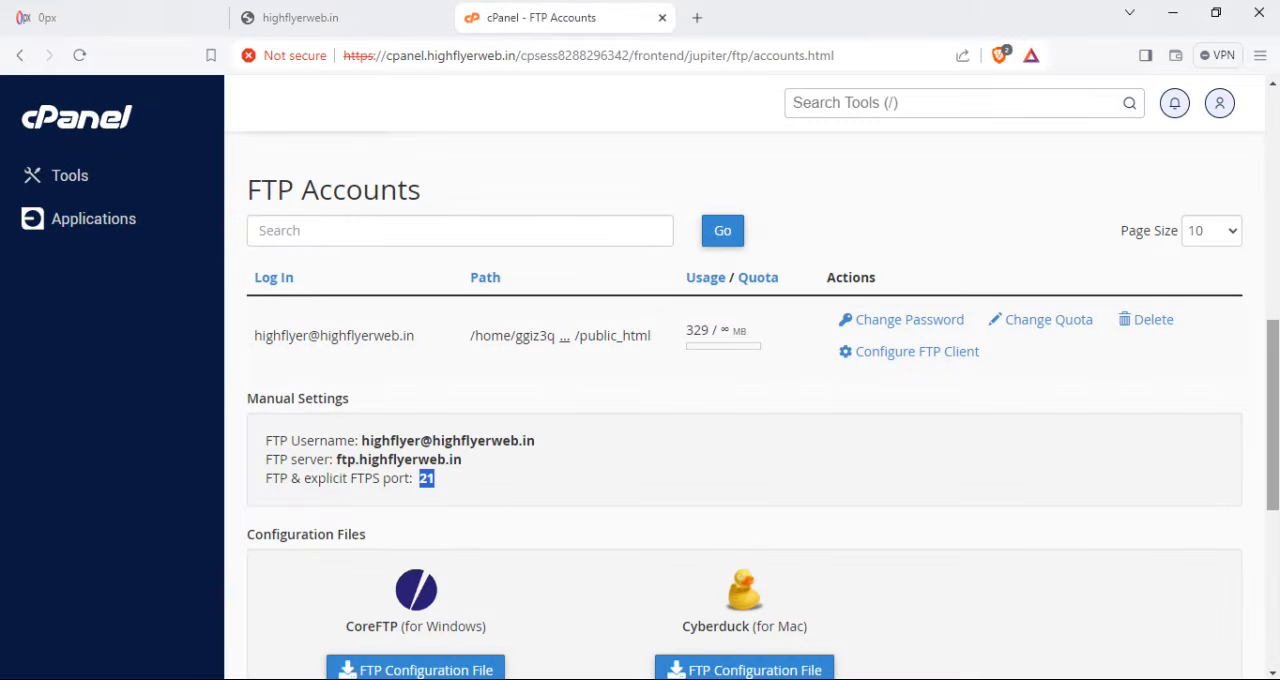
left_click_drag(1278, 368, 1276, 238)
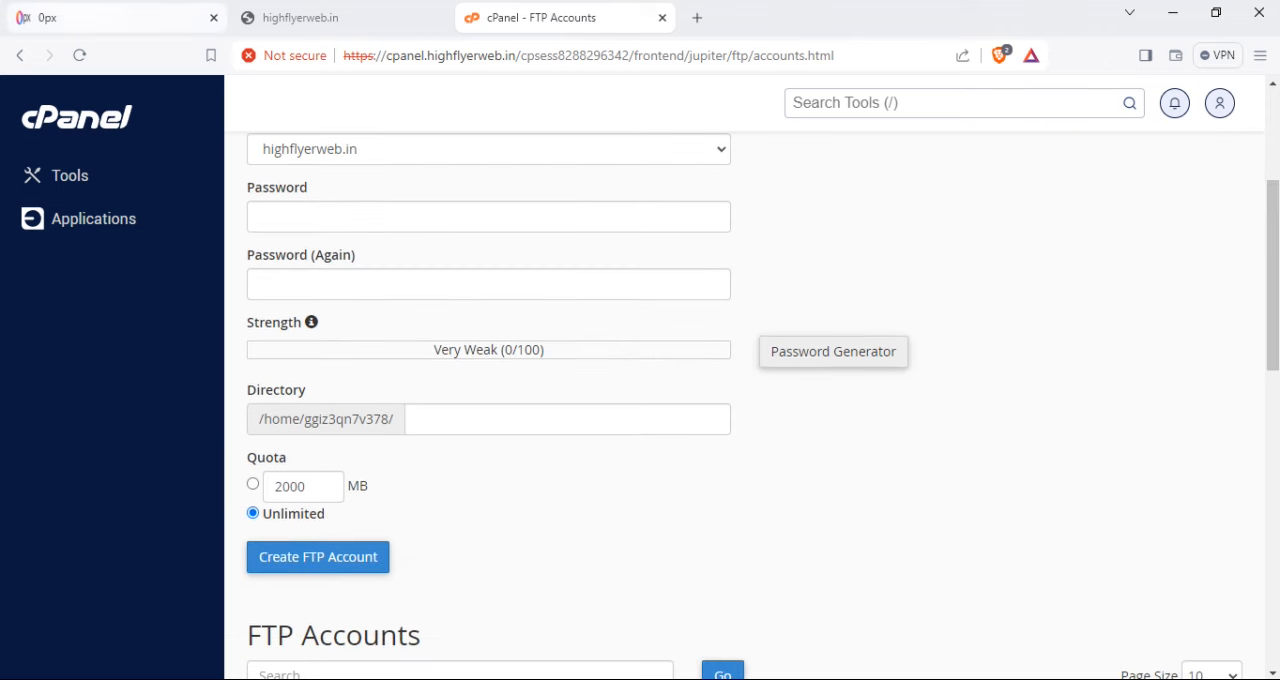
left_click(88, 18)
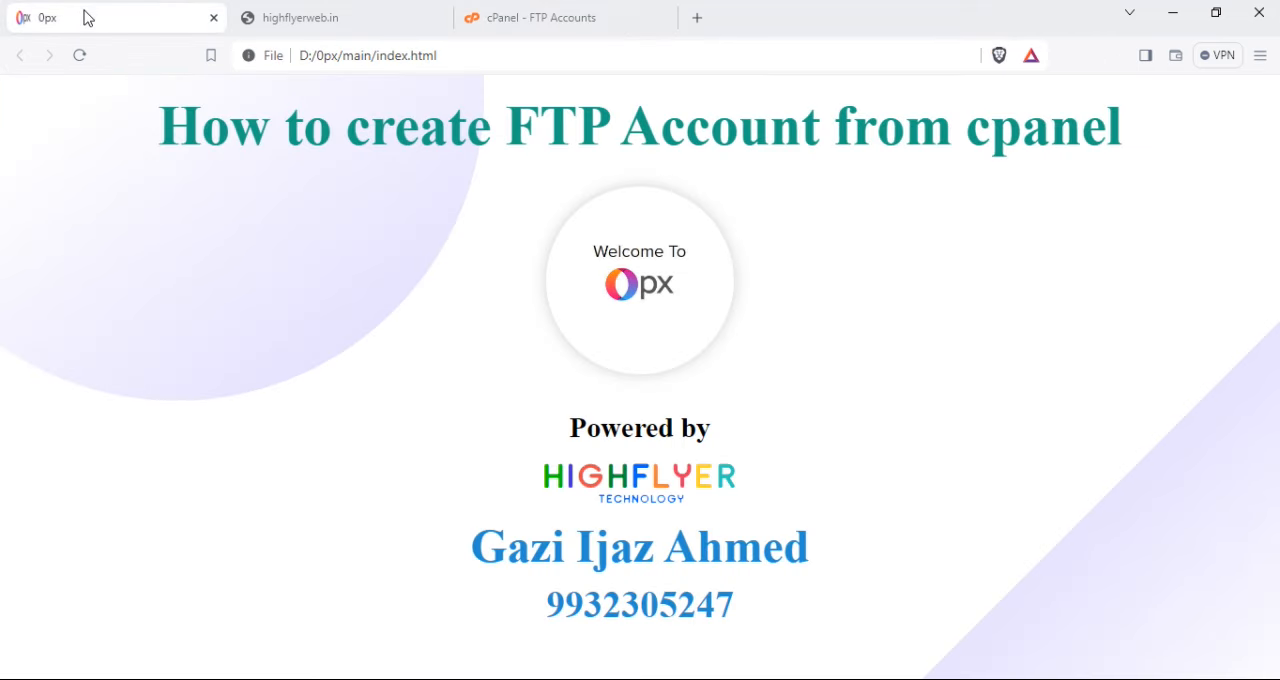